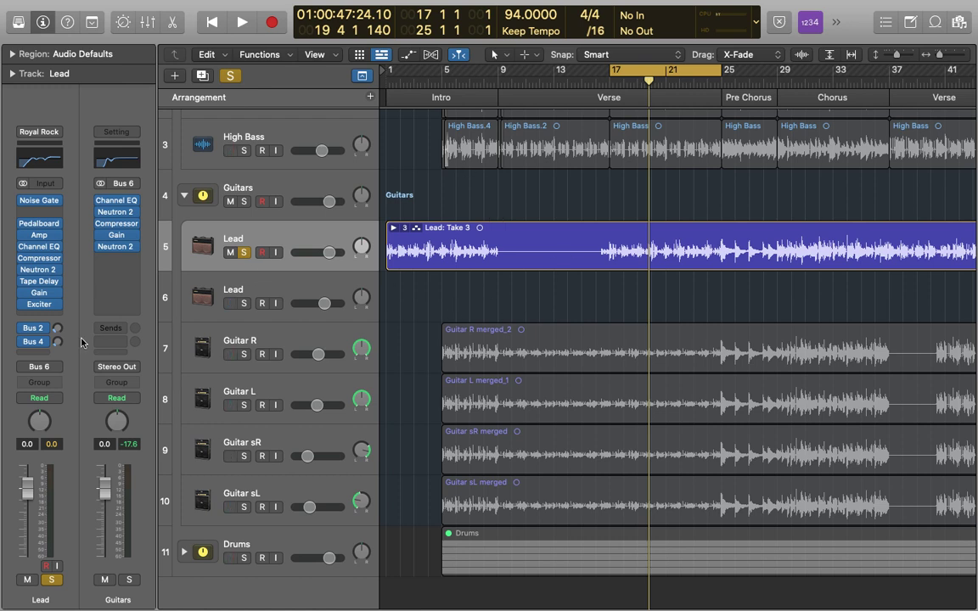
# Open the Lead track's Exciter, move its window aside, and test the frequency and Dry Signal.
pyautogui.click(39, 304)
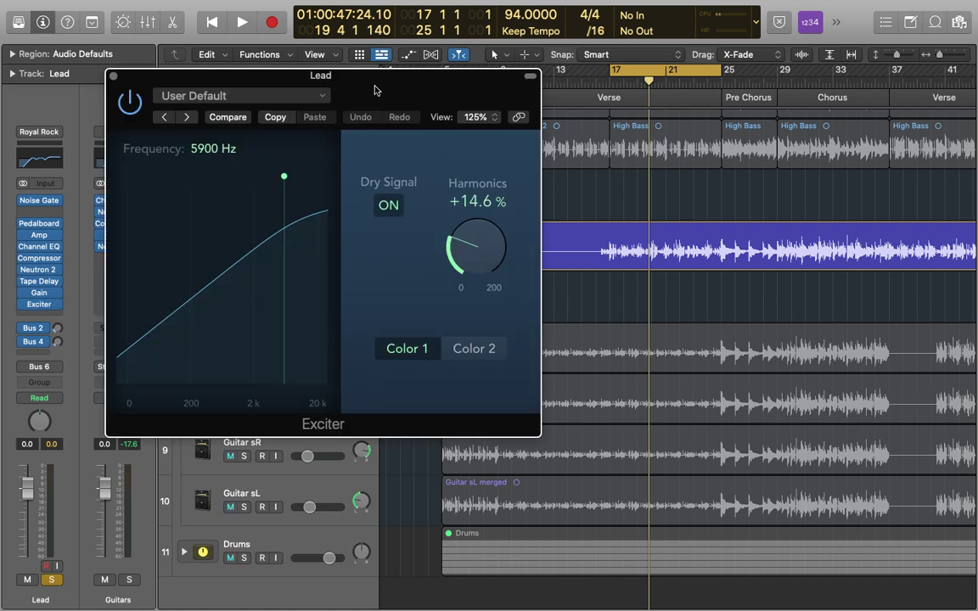
pyautogui.moveTo(376, 92); pyautogui.dragTo(462, 91)
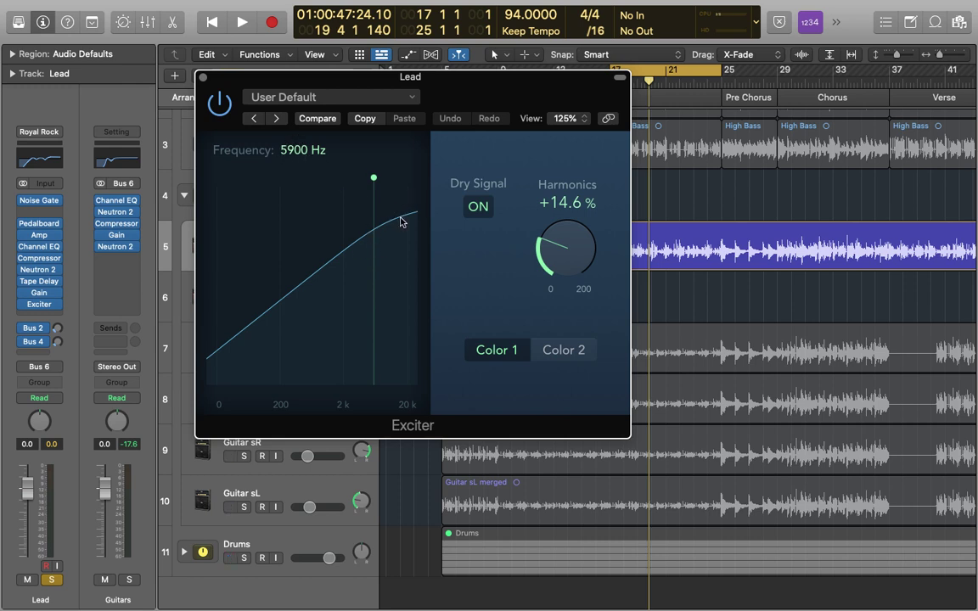
pyautogui.moveTo(373, 178)
pyautogui.mouseDown()
pyautogui.moveTo(245, 179)
pyautogui.moveTo(384, 183)
pyautogui.moveTo(373, 185)
pyautogui.mouseUp()
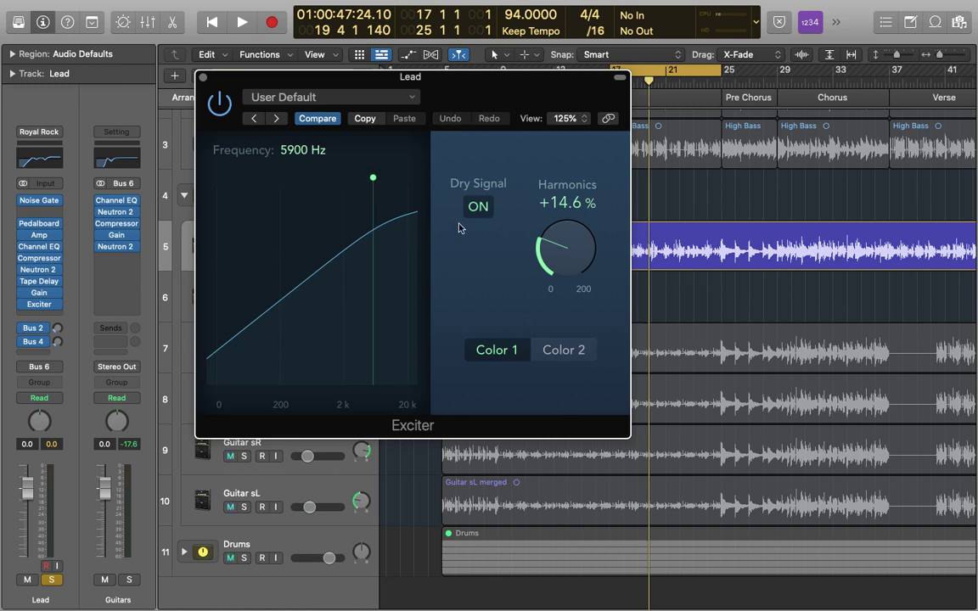
pyautogui.click(478, 208)
pyautogui.click(478, 207)
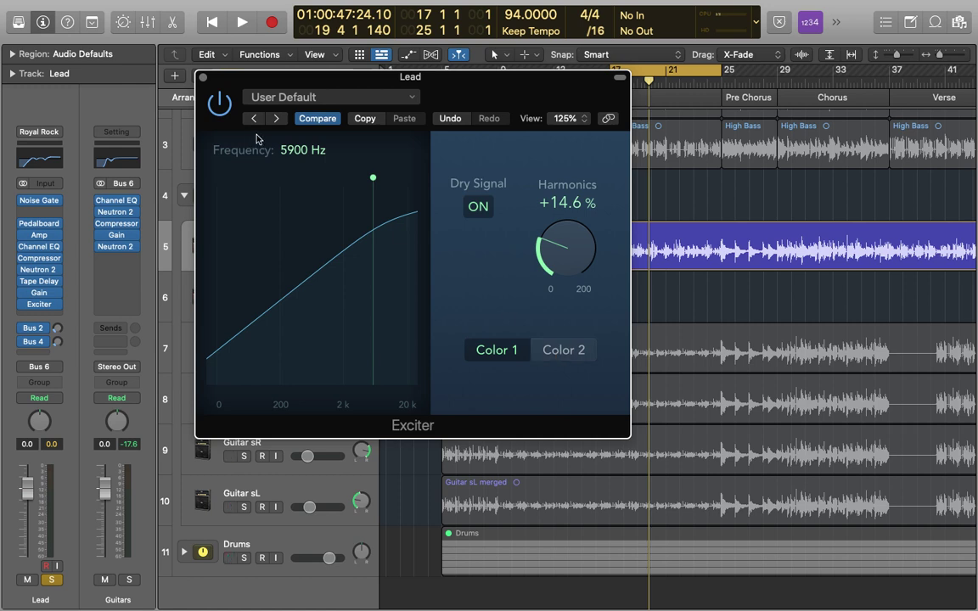
pyautogui.click(218, 105)
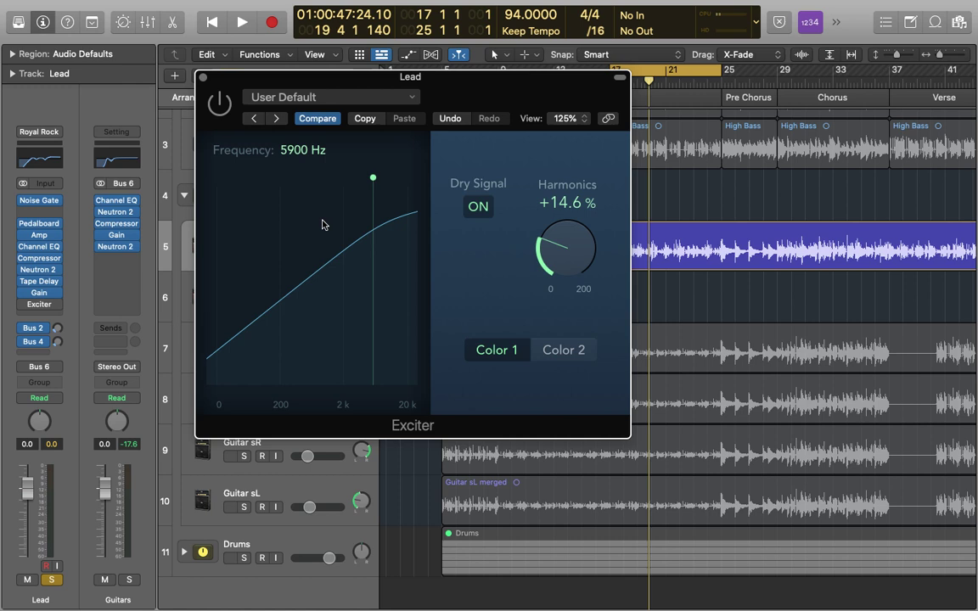
pyautogui.press('space')
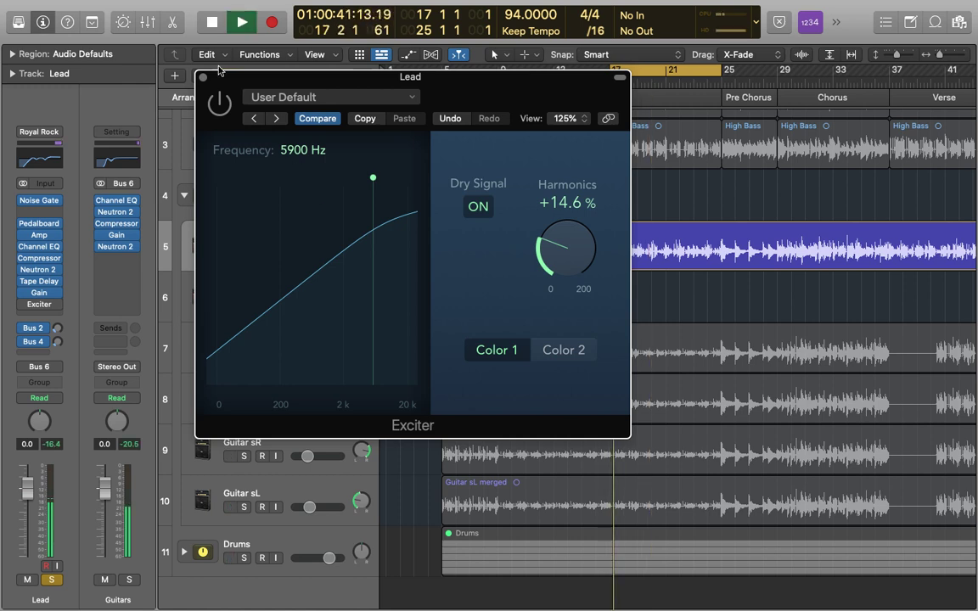
pyautogui.click(220, 102)
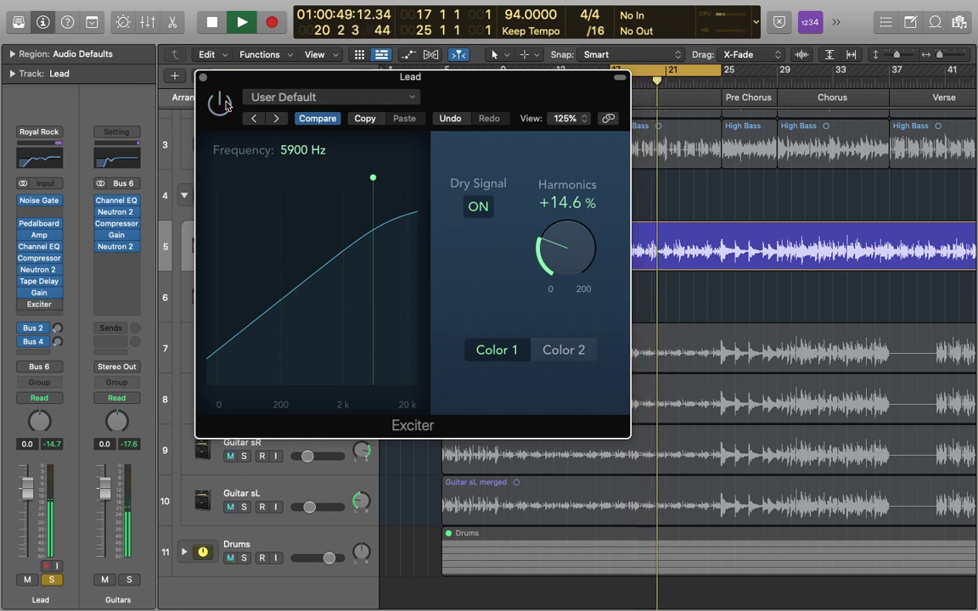
pyautogui.press('space')
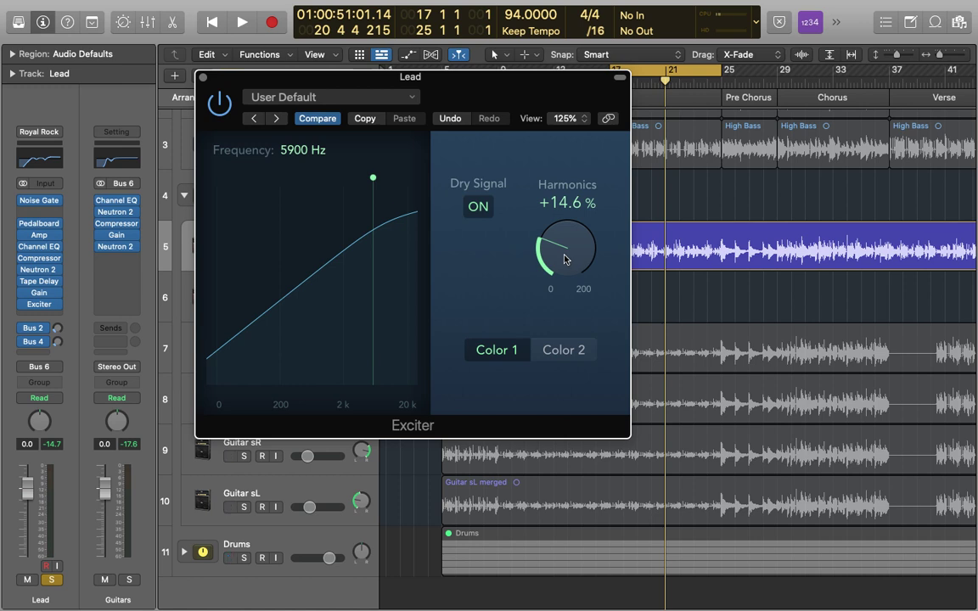
# During playback, raise the Exciter's Harmonics to +104% and compare it against bypass.
pyautogui.press('space')
pyautogui.moveTo(566, 259); pyautogui.dragTo(569, 166)
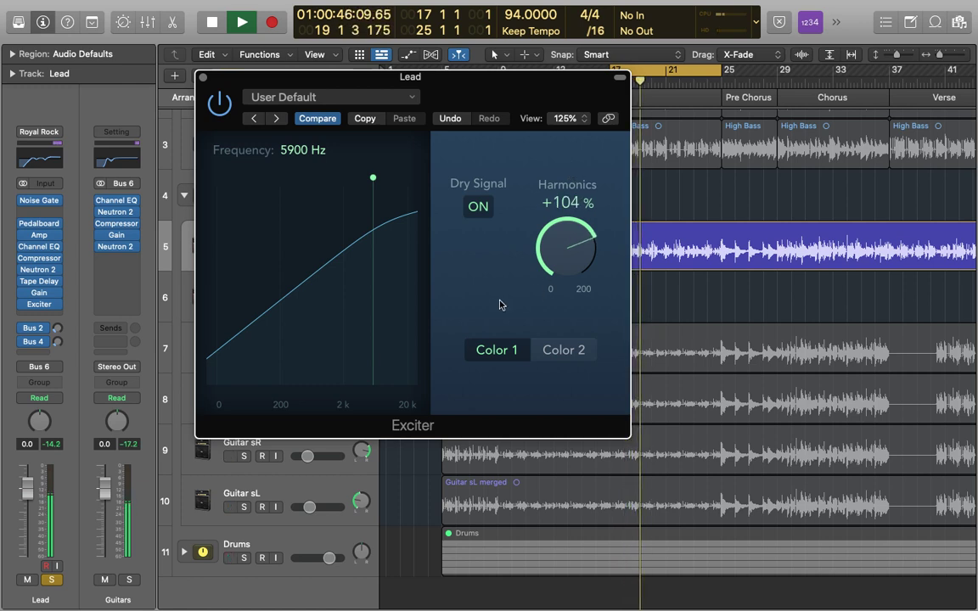
pyautogui.click(220, 104)
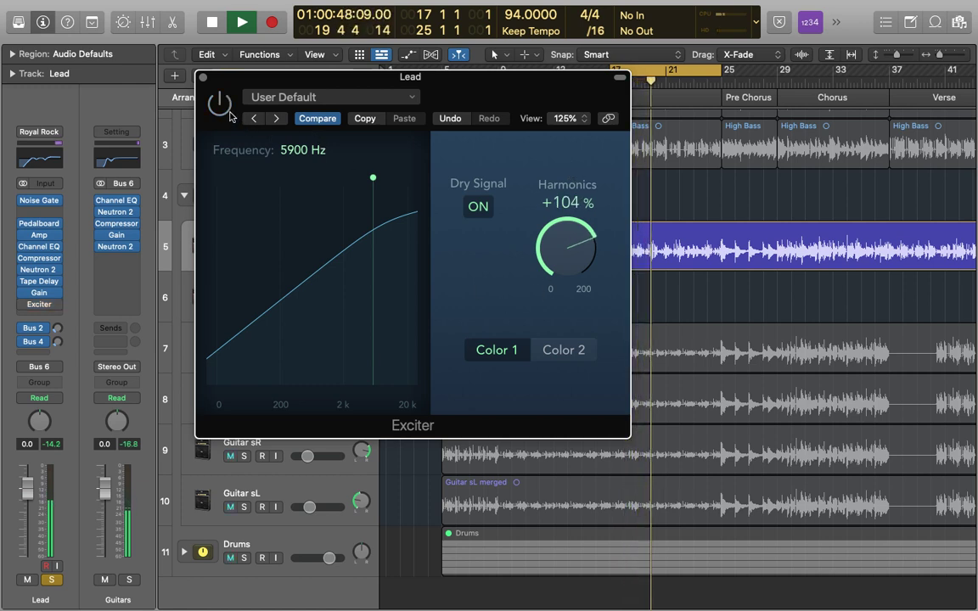
pyautogui.click(222, 105)
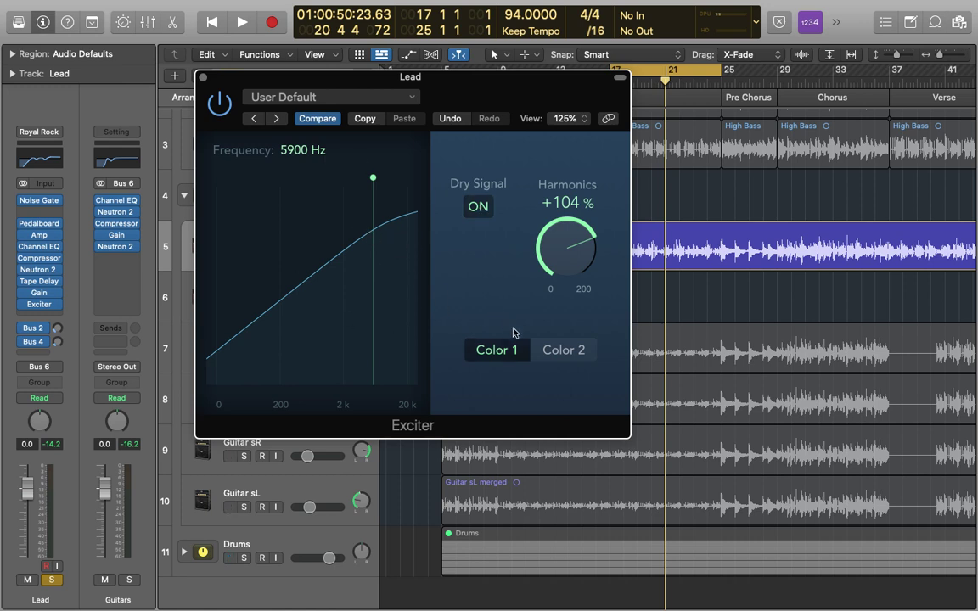
# Turn Dry Signal off and lower the Exciter frequency to 2900 Hz while playing.
pyautogui.click(472, 213)
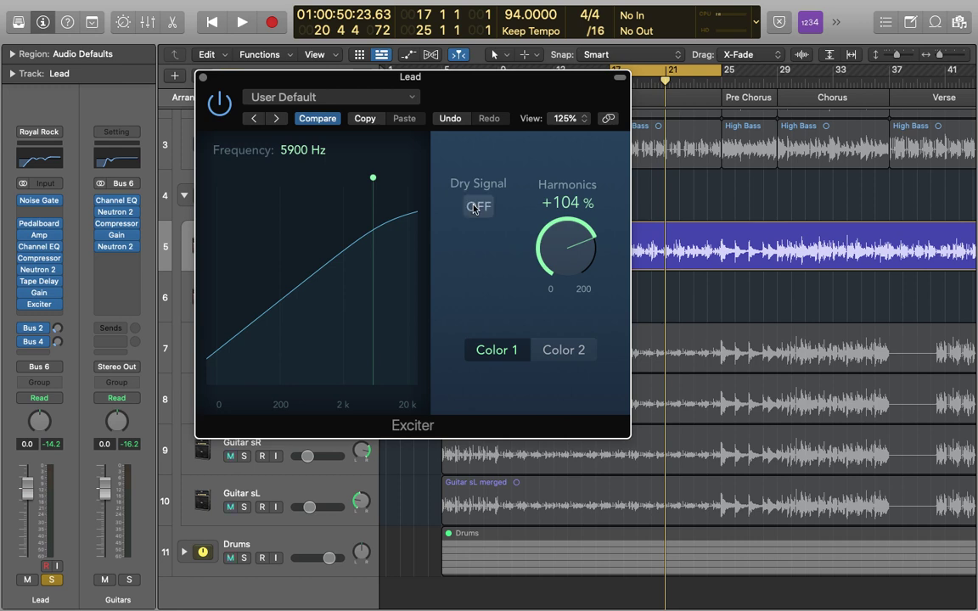
pyautogui.press('space')
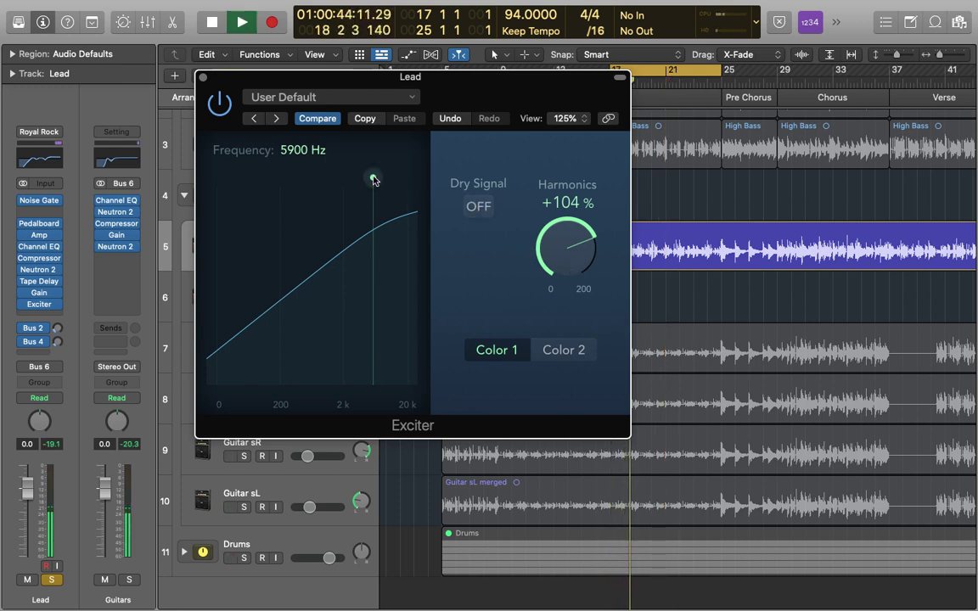
pyautogui.moveTo(373, 179)
pyautogui.mouseDown()
pyautogui.moveTo(214, 173)
pyautogui.moveTo(392, 175)
pyautogui.moveTo(354, 178)
pyautogui.mouseUp()
# Compare the Color 1 and Color 2 harmonic modes while moving the frequency toward 4400 Hz.
pyautogui.click(552, 354)
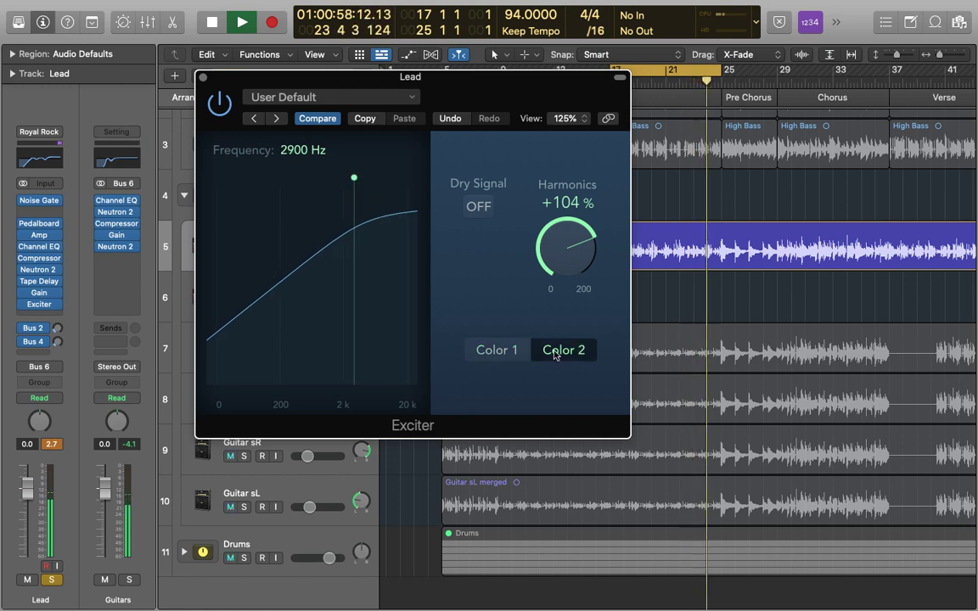
pyautogui.click(513, 353)
pyautogui.click(556, 355)
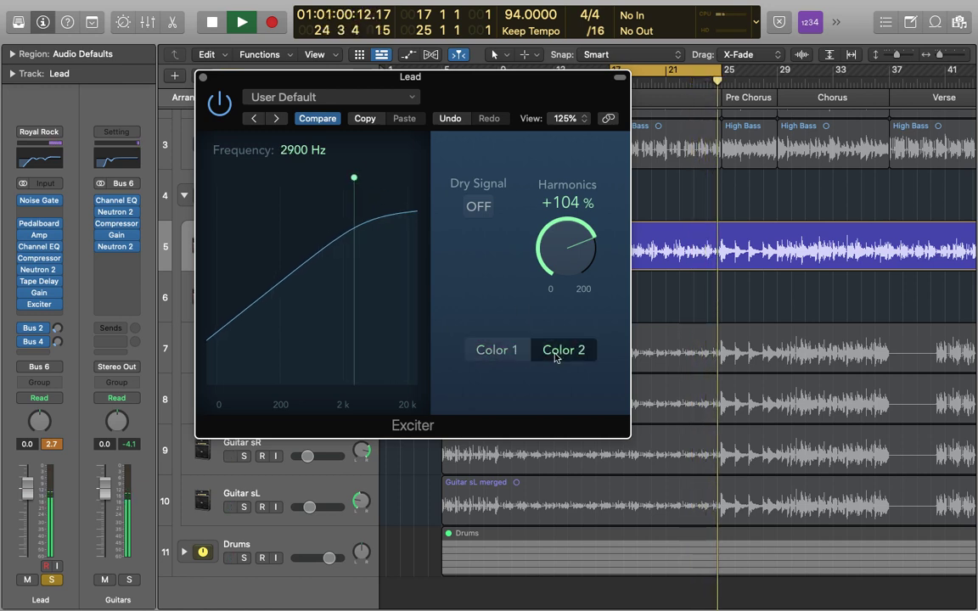
pyautogui.moveTo(355, 179); pyautogui.dragTo(377, 183)
pyautogui.click(505, 348)
pyautogui.click(556, 349)
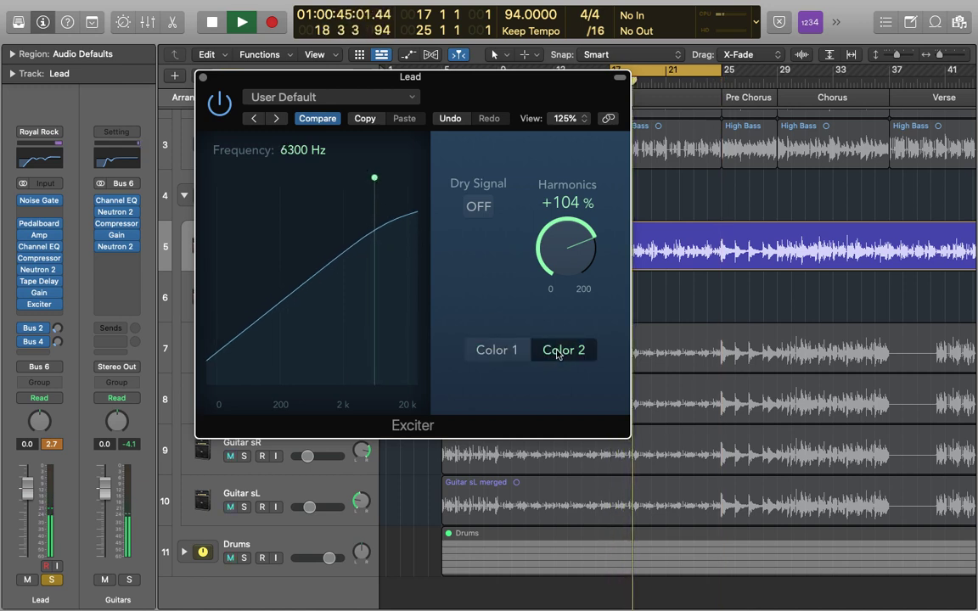
pyautogui.press('space')
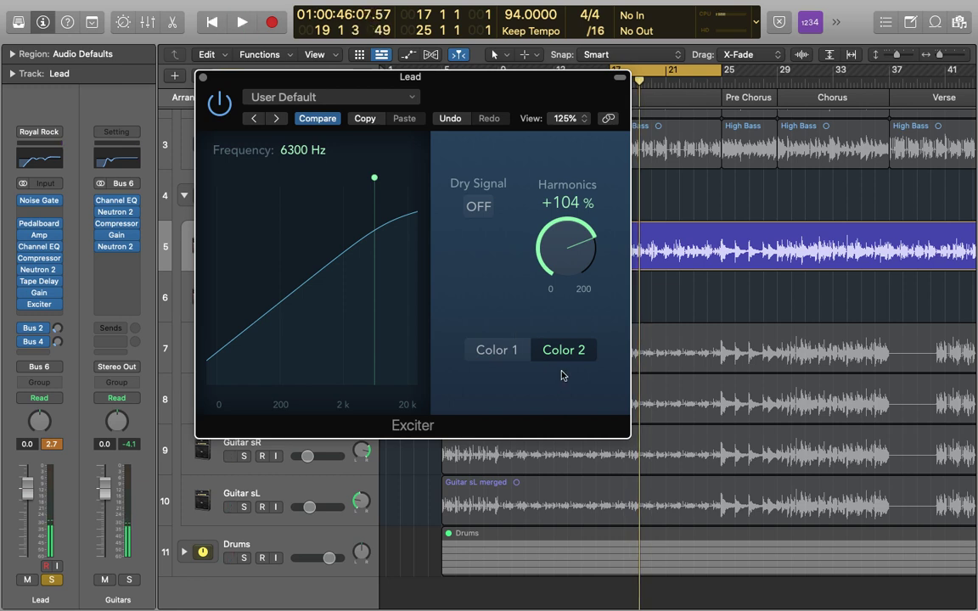
pyautogui.click(507, 352)
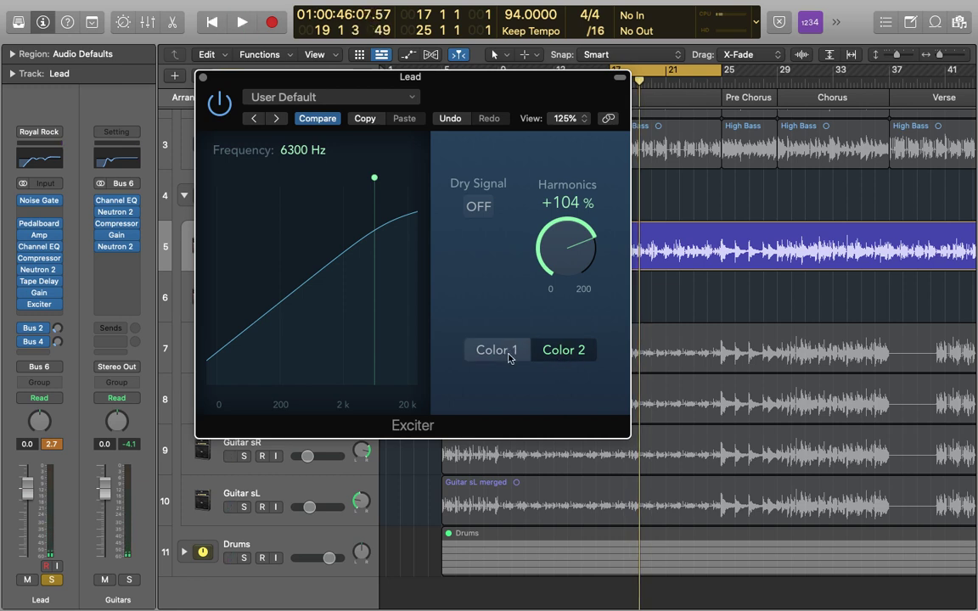
pyautogui.click(550, 363)
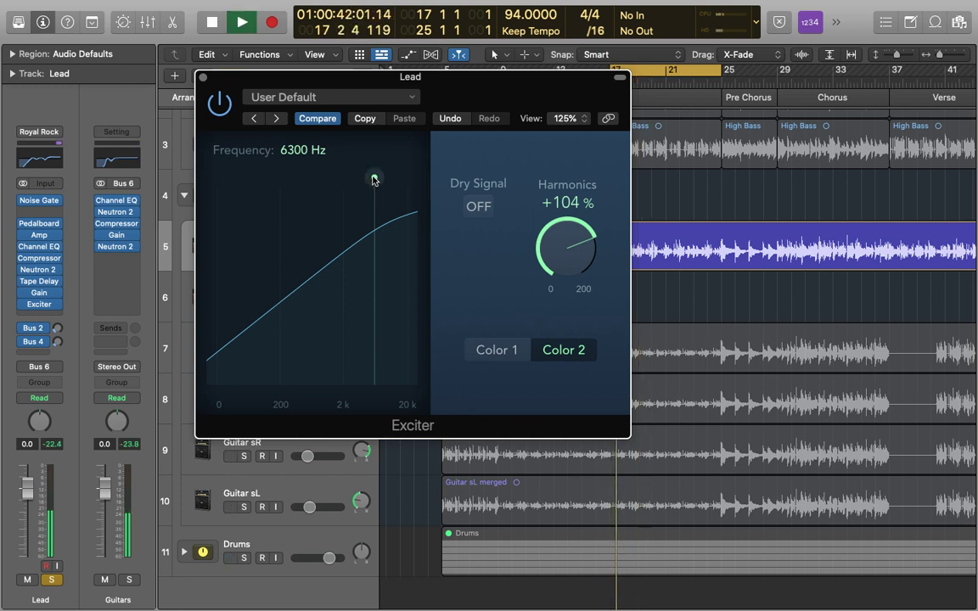
# Sweep the frequency down to 24 Hz, turn Dry Signal on, then bring the frequency back up.
pyautogui.click(332, 179)
pyautogui.moveTo(333, 179); pyautogui.dragTo(219, 180)
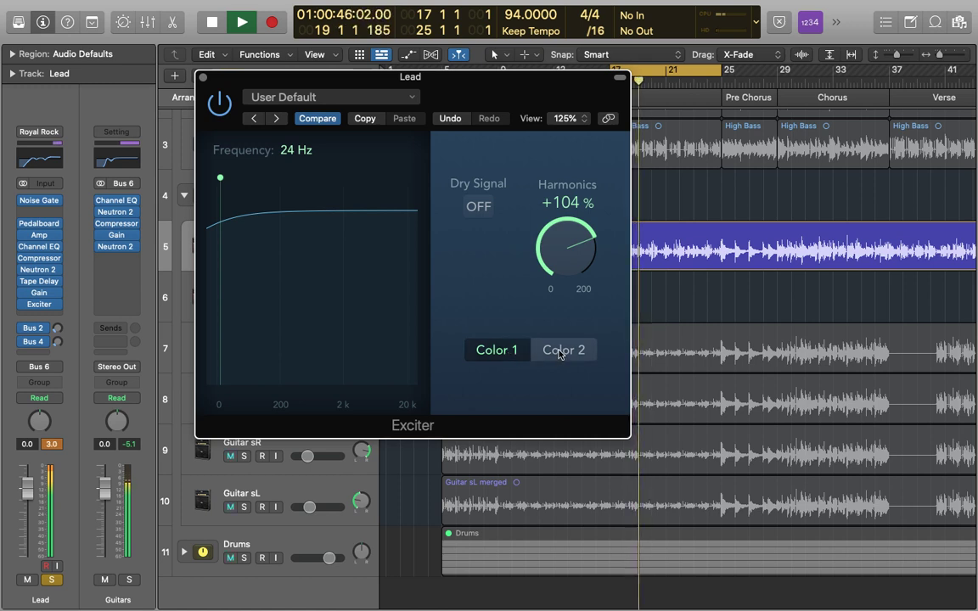
pyautogui.click(501, 351)
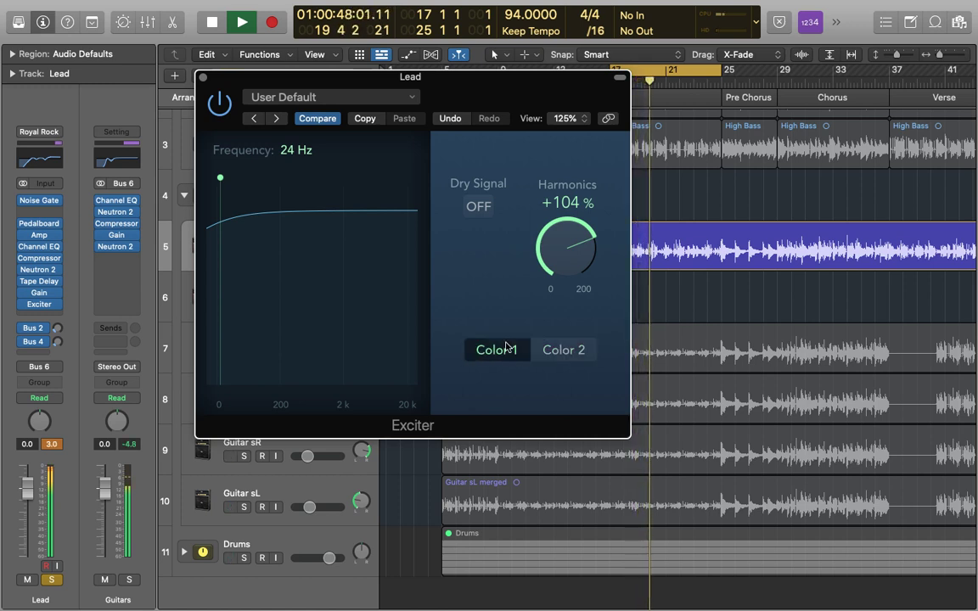
pyautogui.click(478, 210)
pyautogui.click(562, 352)
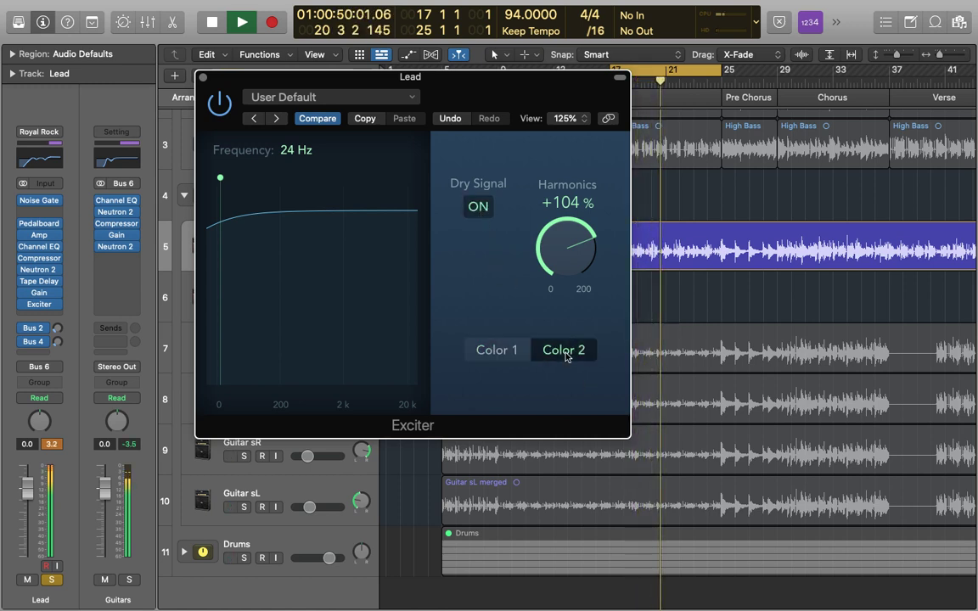
pyautogui.moveTo(221, 179); pyautogui.dragTo(374, 198)
# Select Color 1 and compare the sound with bypass and Dry Signal toggled, then stop playback.
pyautogui.click(492, 348)
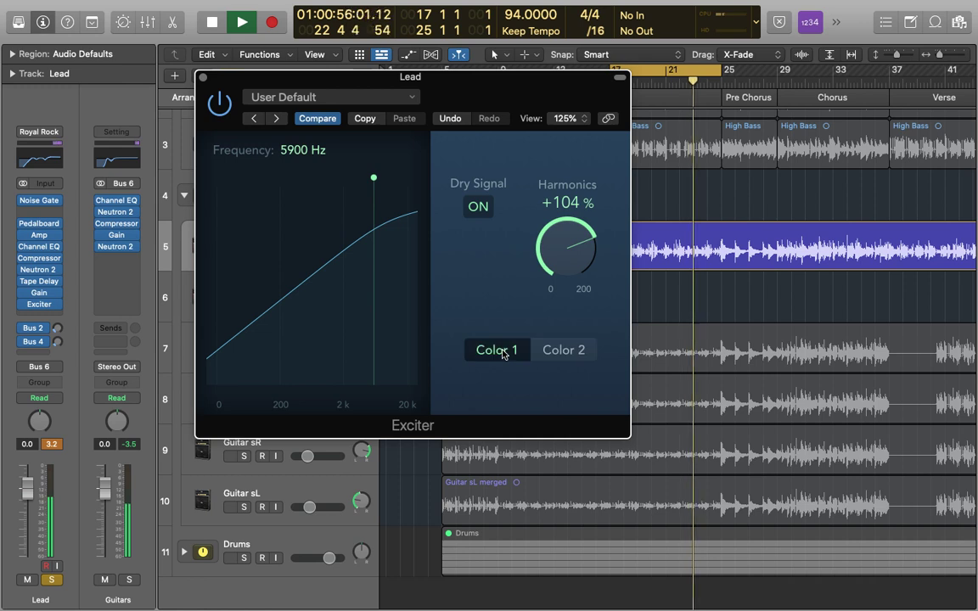
pyautogui.click(220, 101)
pyautogui.click(220, 101)
pyautogui.click(480, 207)
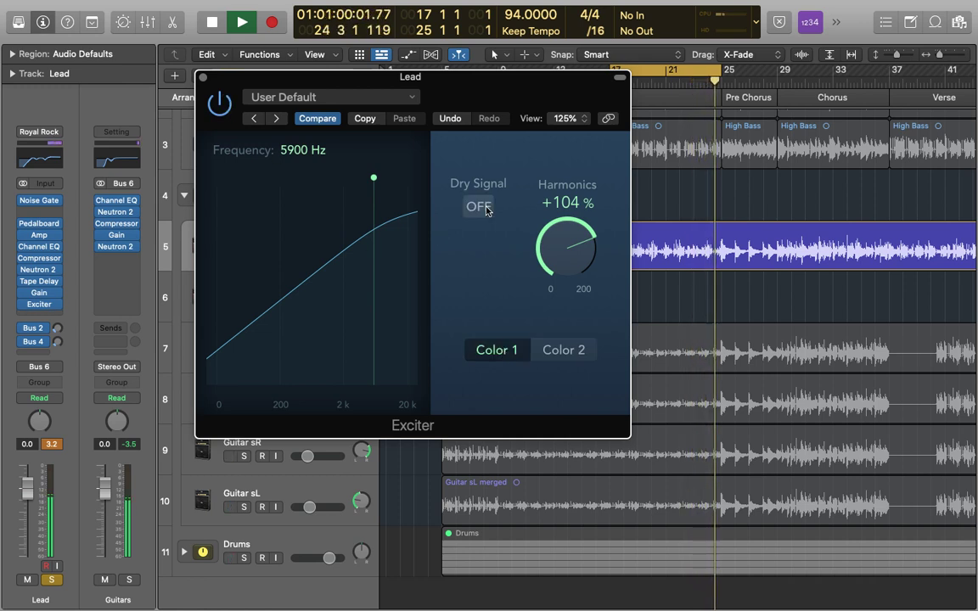
pyautogui.click(479, 207)
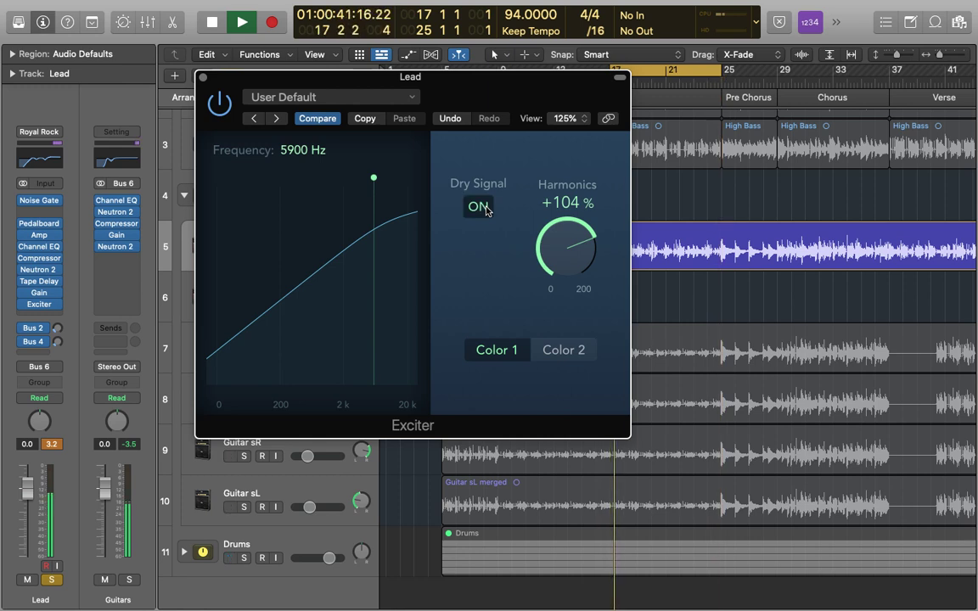
pyautogui.click(480, 207)
pyautogui.click(480, 207)
pyautogui.press('space')
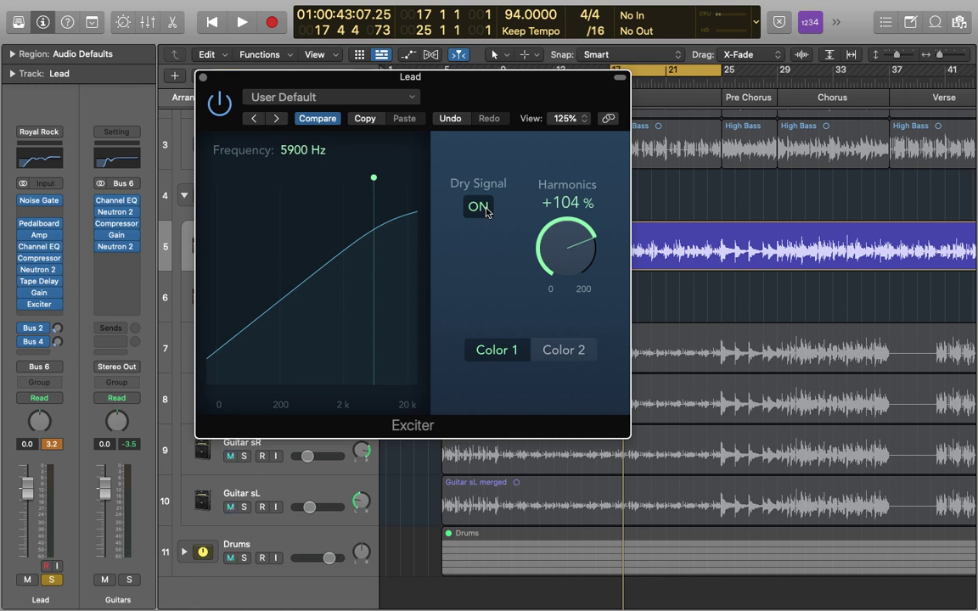
# Lower Harmonics to +20.5%, audition it with Dry Signal off and on, then select all regions.
pyautogui.moveTo(580, 255); pyautogui.dragTo(574, 331)
pyautogui.press('space')
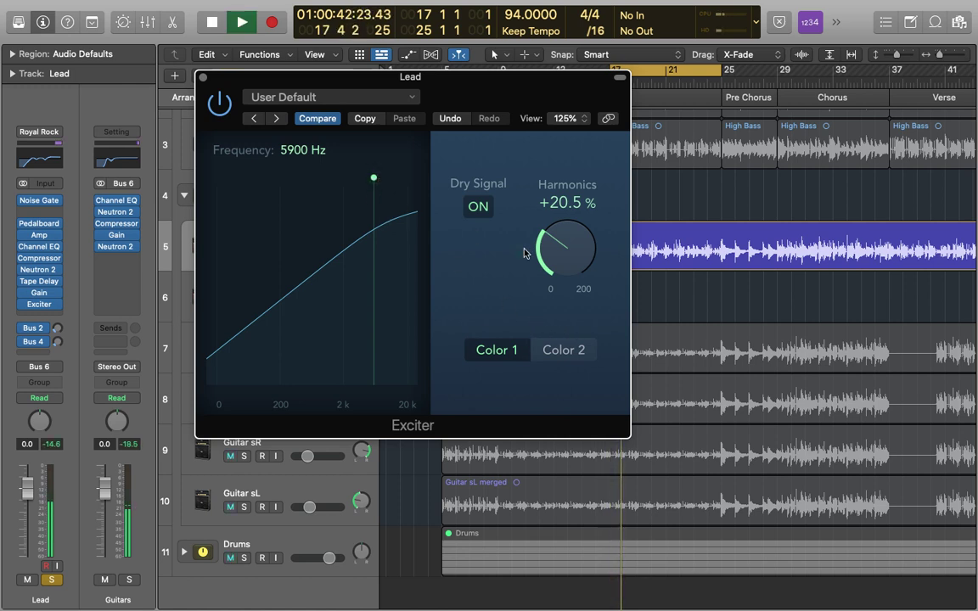
pyautogui.click(478, 209)
pyautogui.click(479, 210)
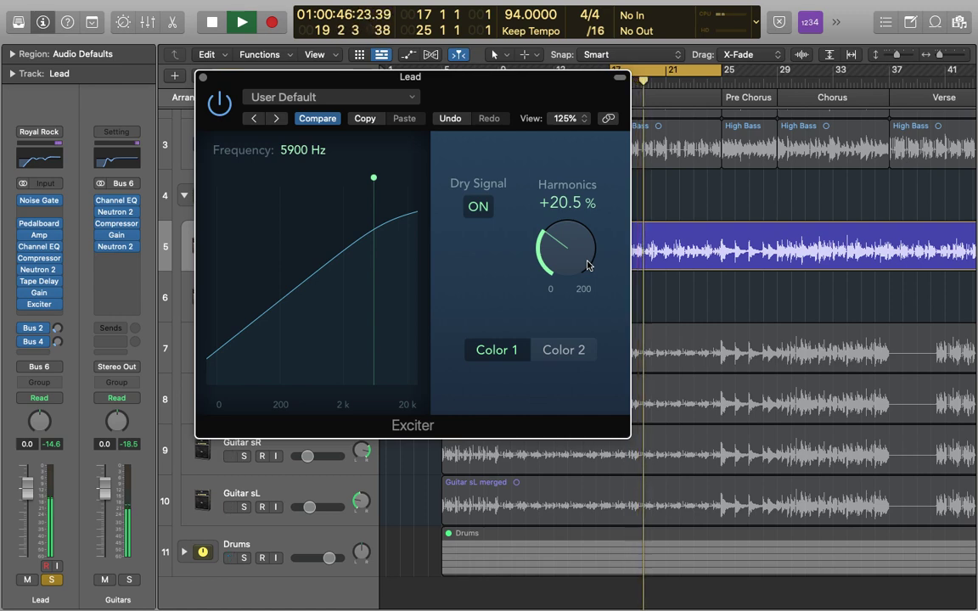
pyautogui.press('space')
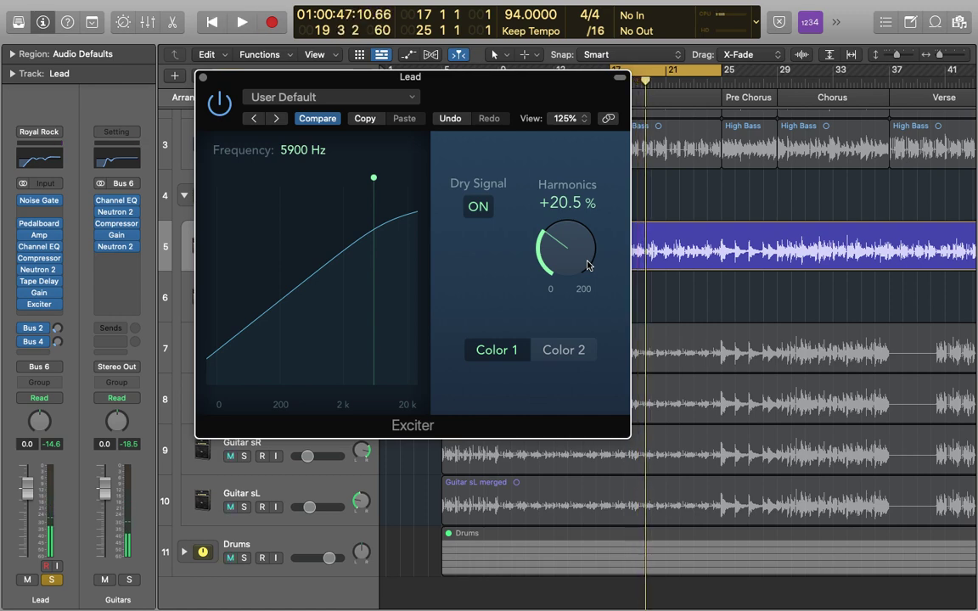
pyautogui.press('super+a')
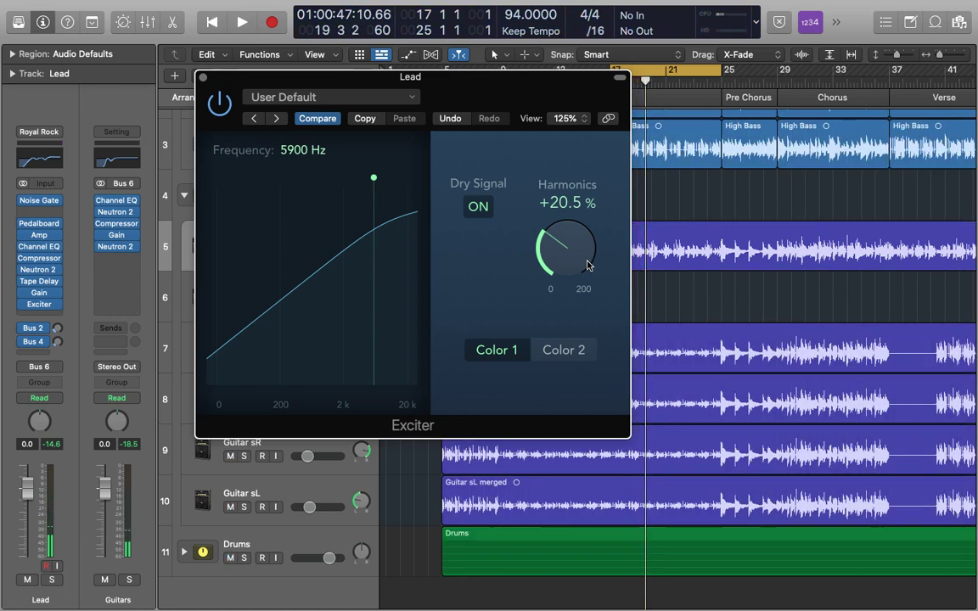
pyautogui.click(219, 103)
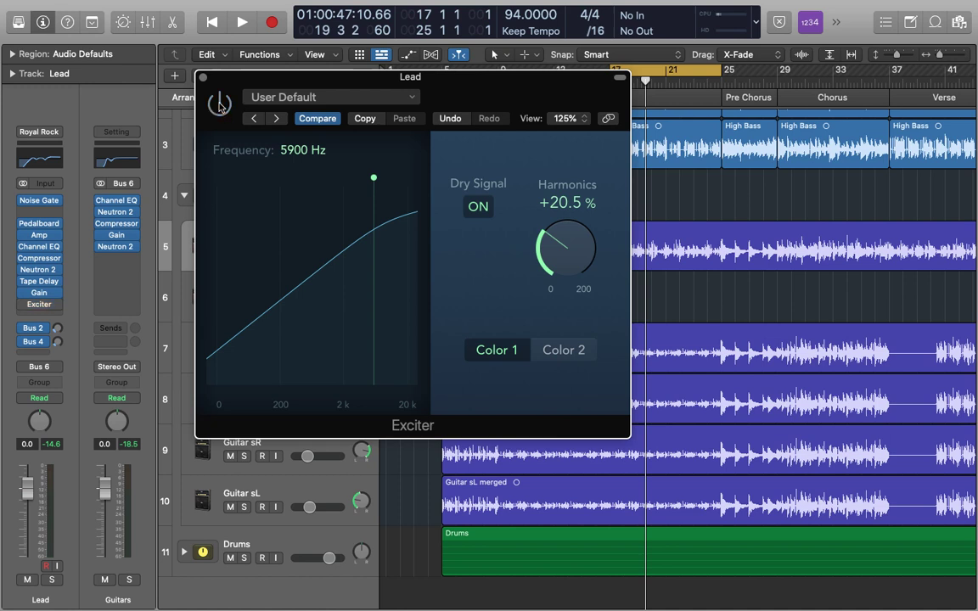
pyautogui.press('space')
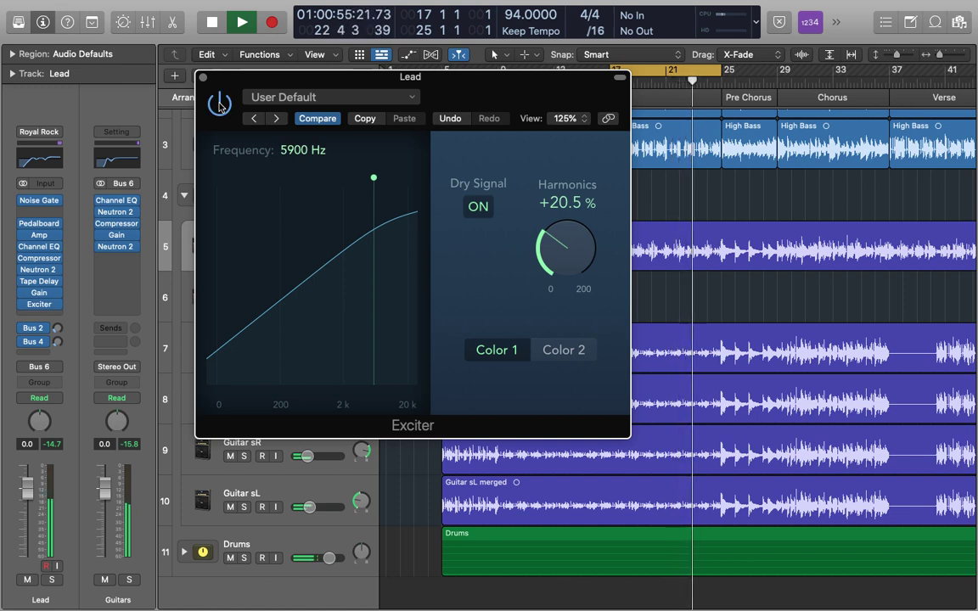
pyautogui.press('space')
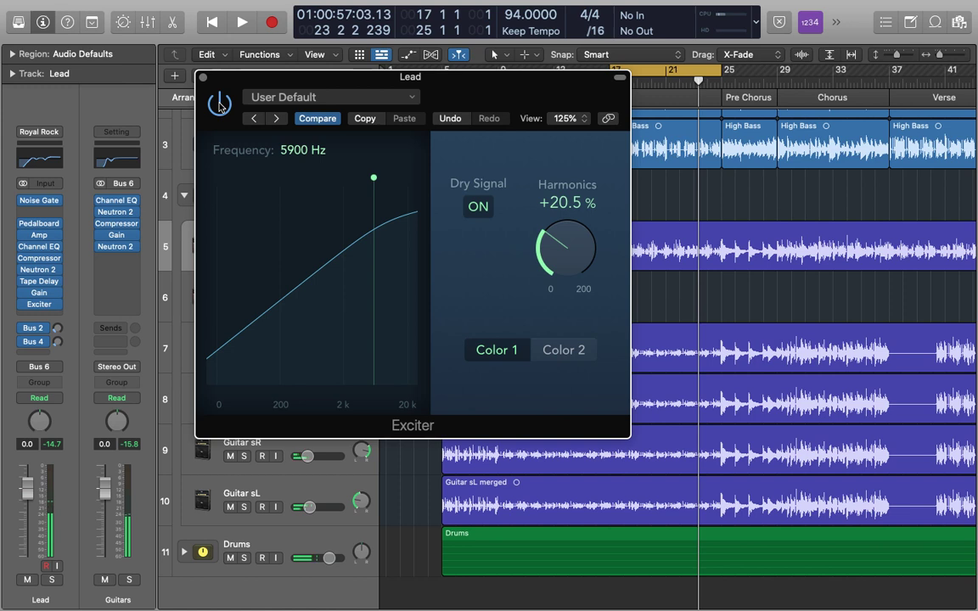